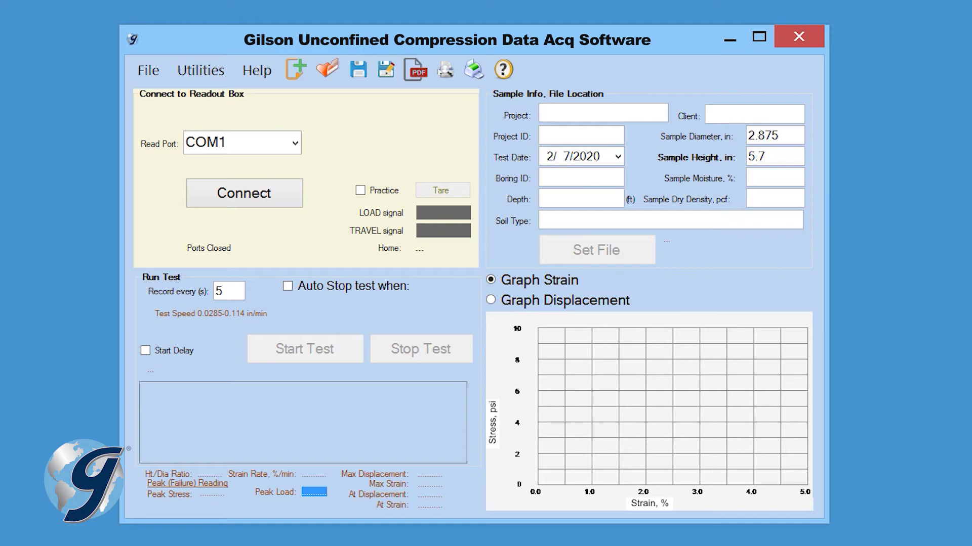
- Look through the File, Utilities and Help menus, opening Settings and closing it unsaved
{"action": "left_click", "coordinate": [153, 79]}
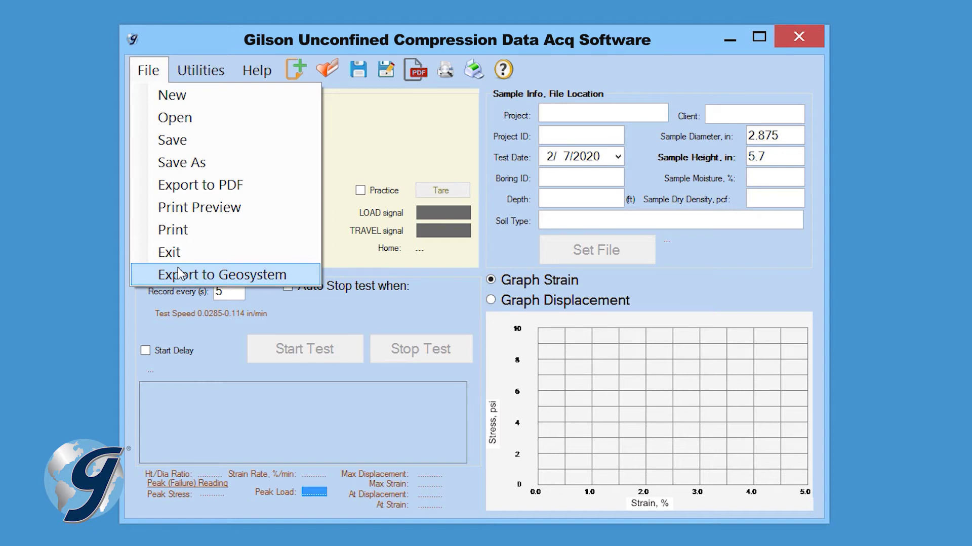
{"action": "left_click", "coordinate": [147, 71]}
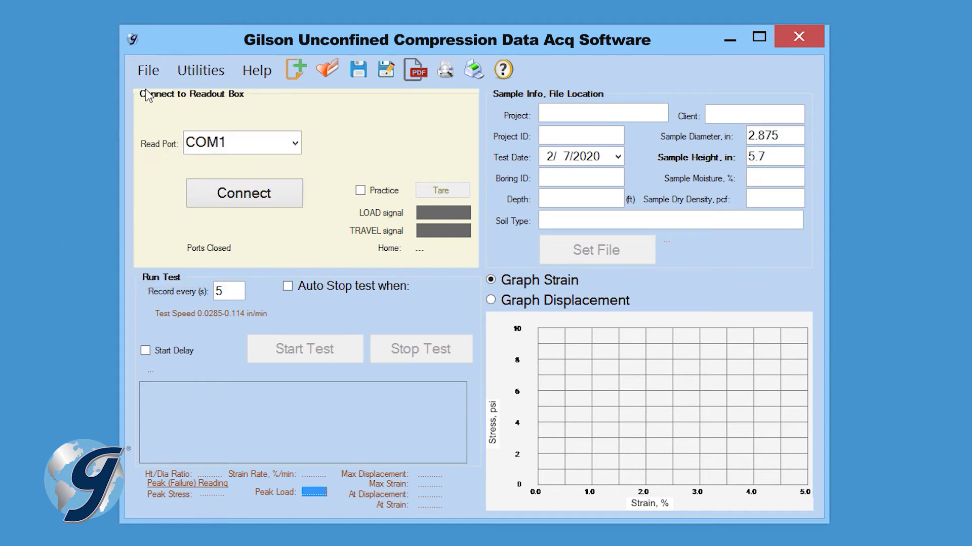
{"action": "left_click", "coordinate": [188, 74]}
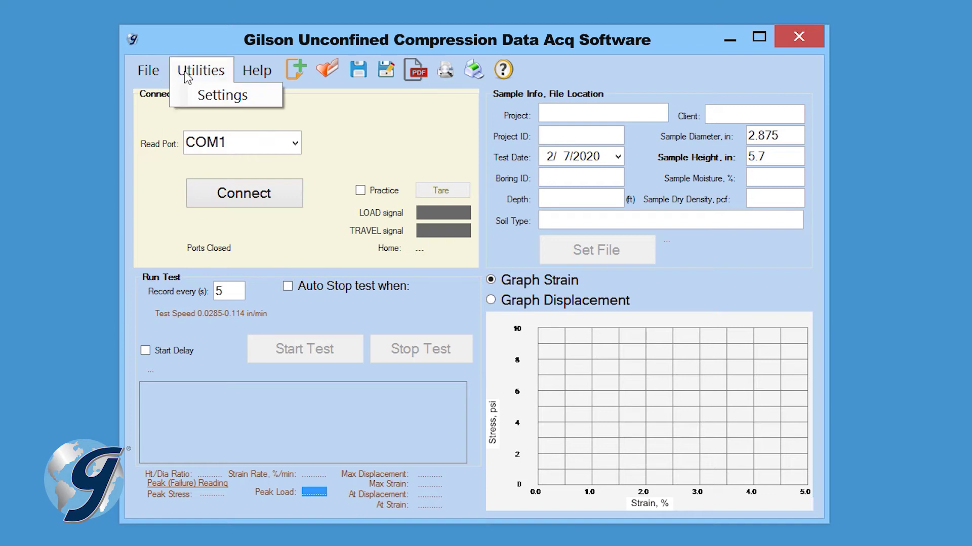
{"action": "left_click", "coordinate": [212, 96]}
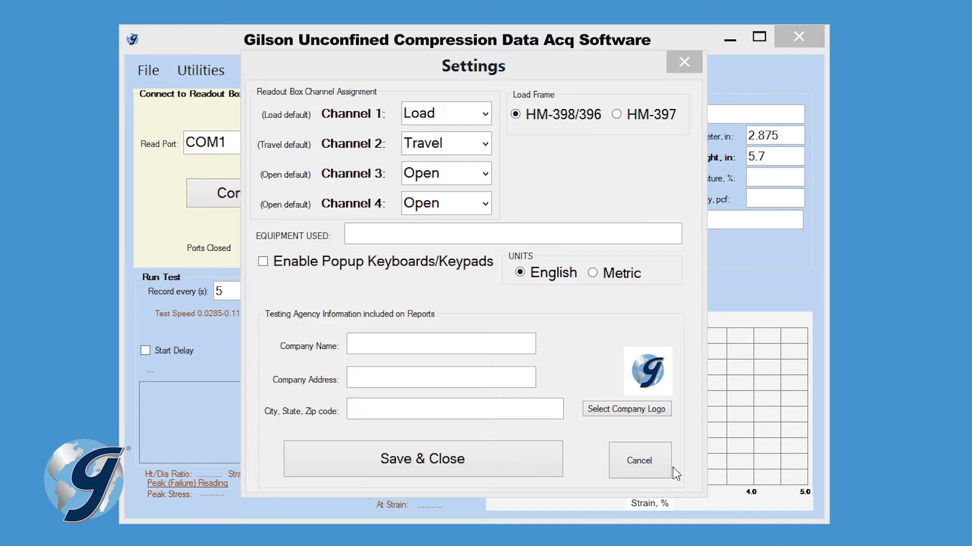
{"action": "left_click", "coordinate": [546, 66]}
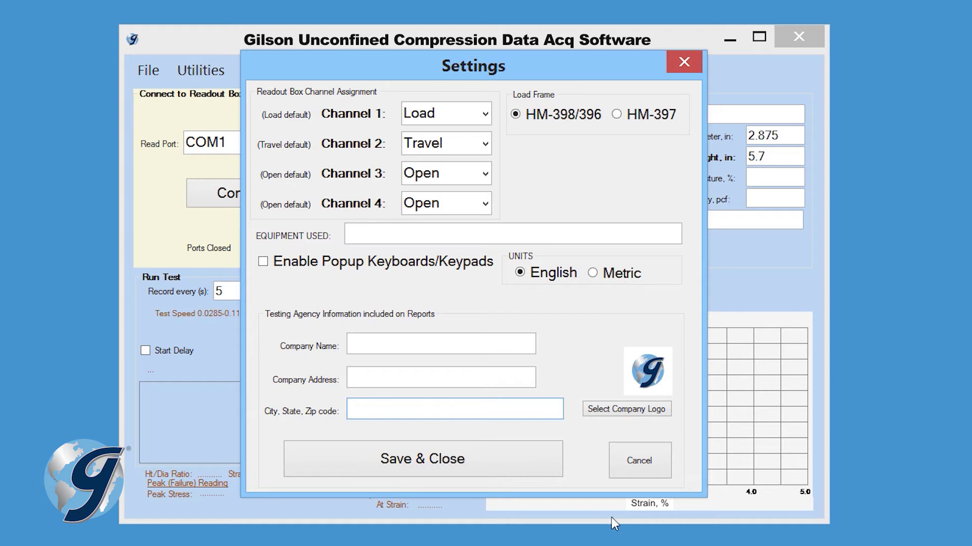
{"action": "left_click", "coordinate": [636, 461]}
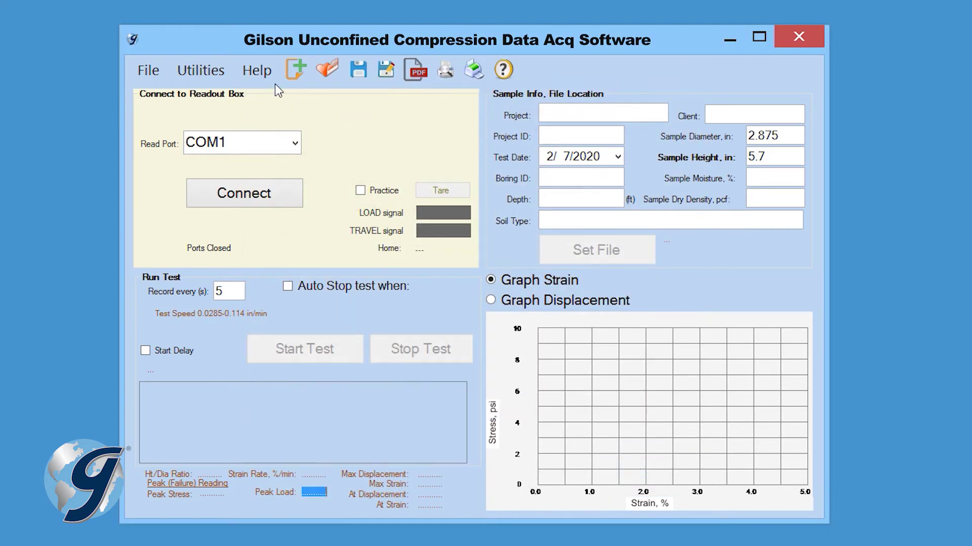
{"action": "left_click", "coordinate": [258, 71]}
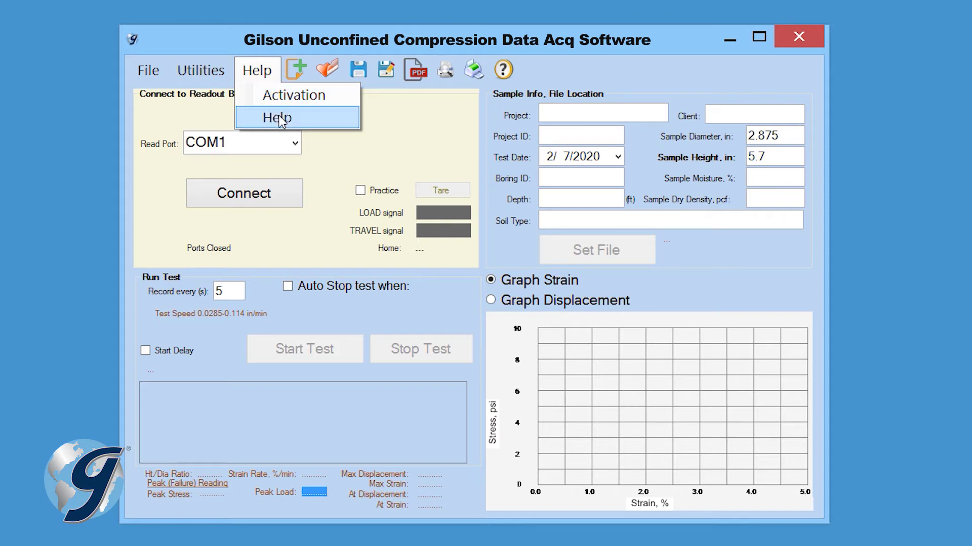
{"action": "left_click", "coordinate": [263, 71]}
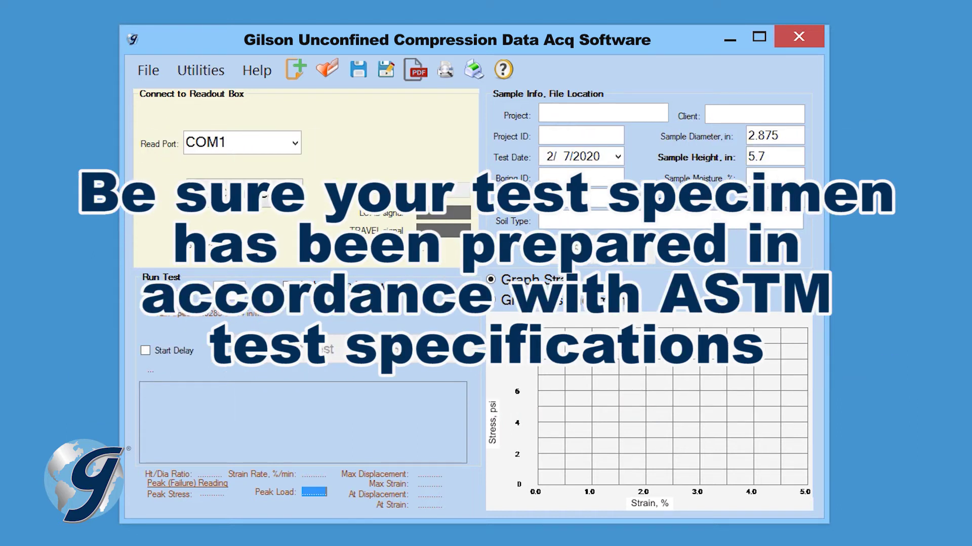
- Start a new blank test, then save Settings with popup keyboards turned off
{"action": "left_click", "coordinate": [148, 70]}
{"action": "left_click", "coordinate": [162, 94]}
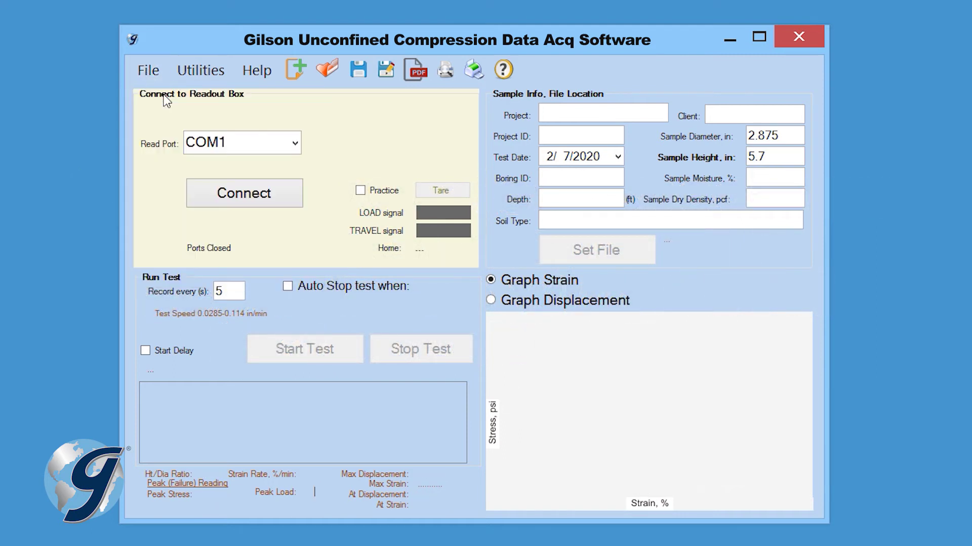
{"action": "left_click", "coordinate": [201, 71]}
{"action": "left_click", "coordinate": [205, 95]}
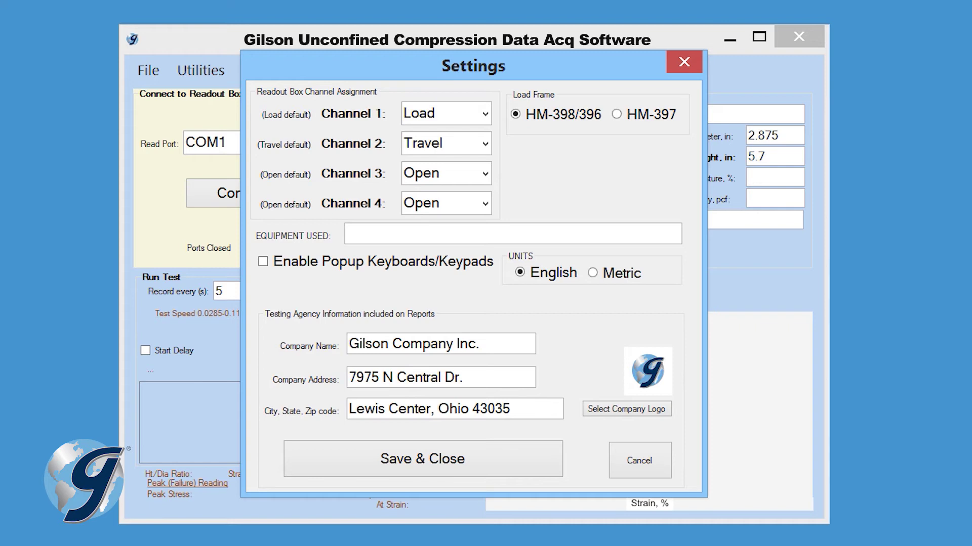
{"action": "left_click", "coordinate": [264, 262]}
{"action": "left_click", "coordinate": [263, 262]}
{"action": "left_click", "coordinate": [263, 262]}
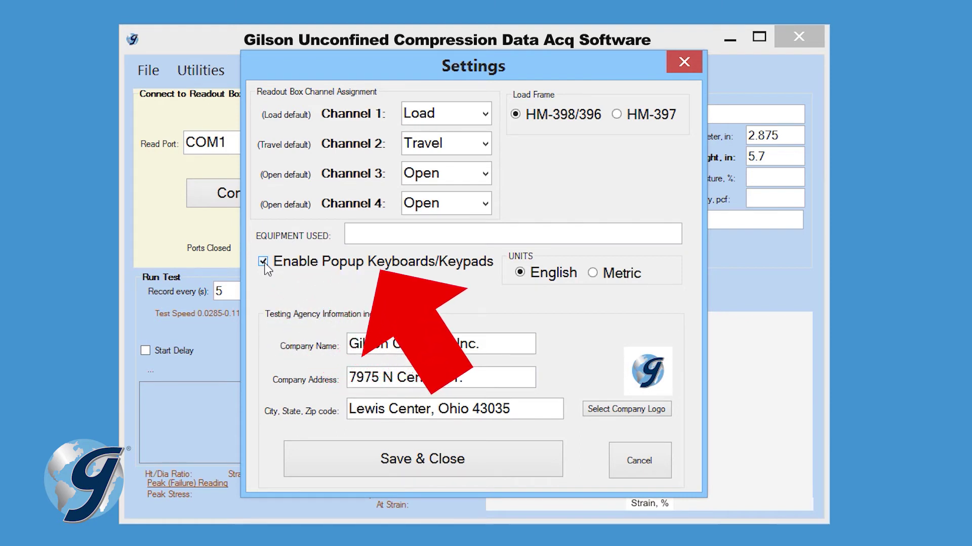
{"action": "left_click", "coordinate": [264, 262]}
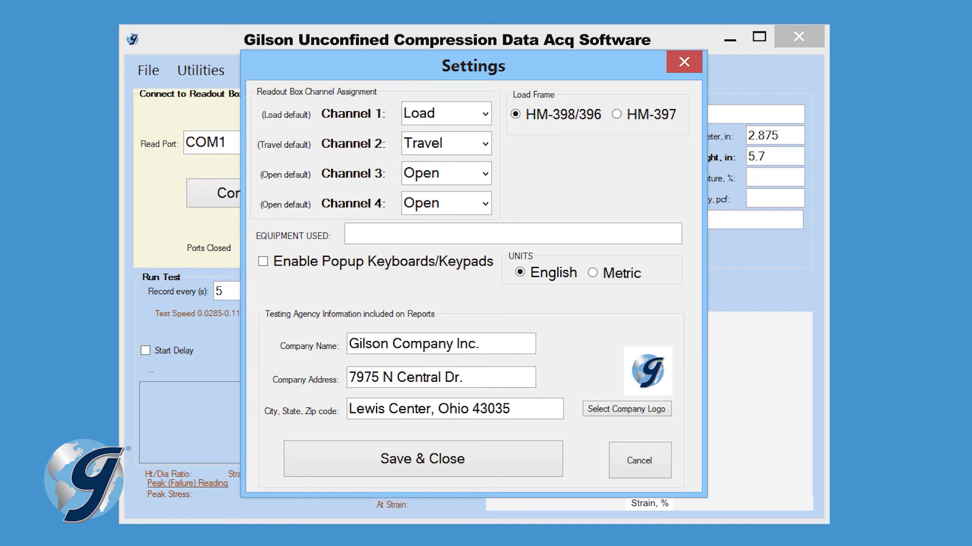
{"action": "left_click", "coordinate": [383, 461]}
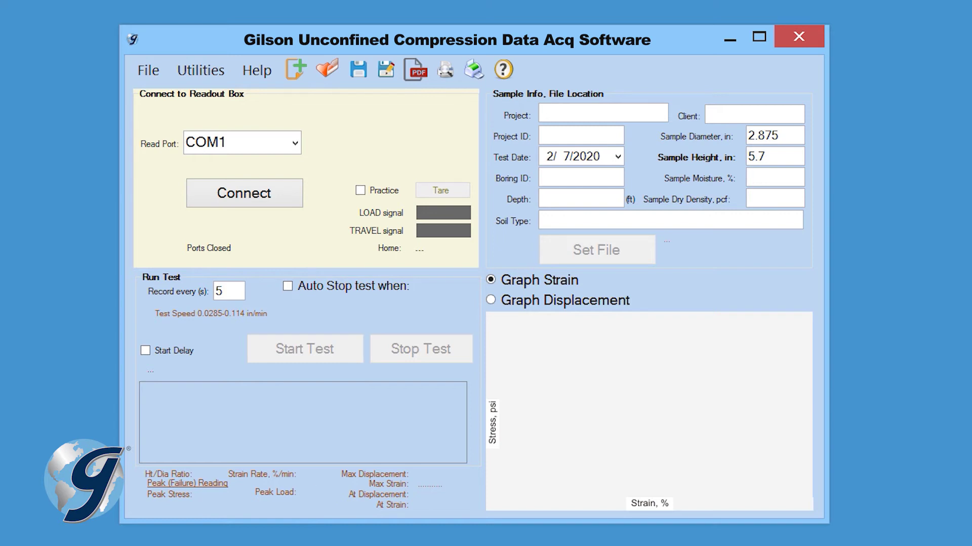
- Keep COM1 as the read port, connect to the readout box, and switch to Practice mode
{"action": "left_click", "coordinate": [294, 142]}
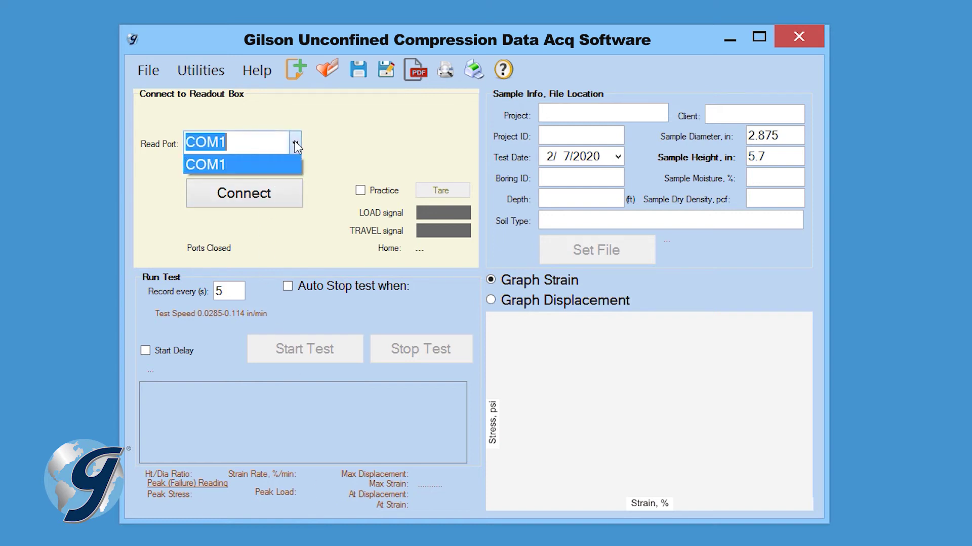
{"action": "left_click", "coordinate": [294, 142]}
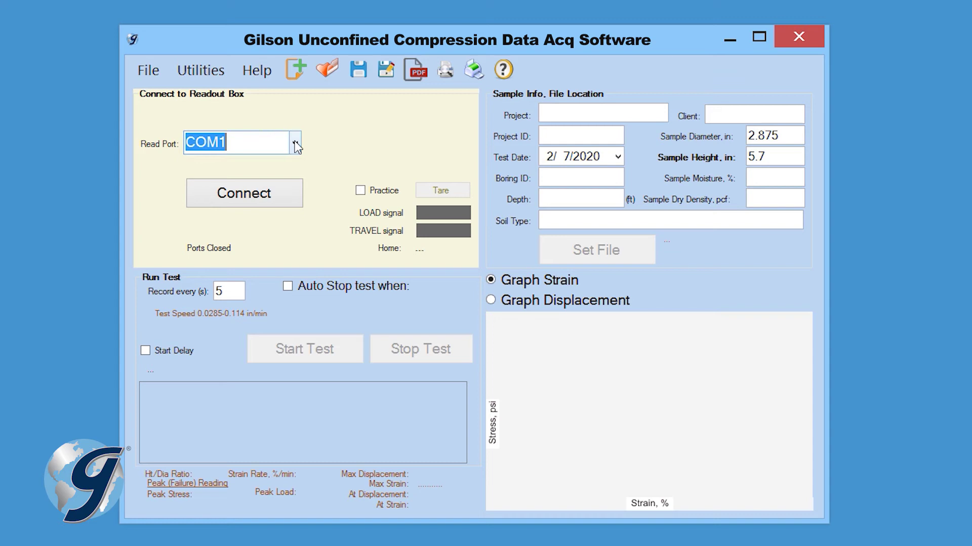
{"action": "left_click", "coordinate": [254, 193]}
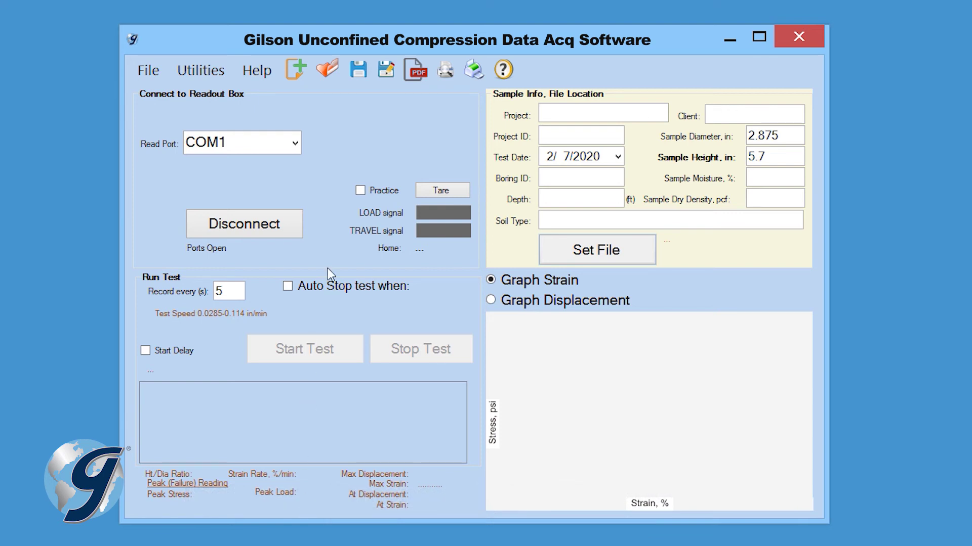
{"action": "left_click", "coordinate": [359, 190]}
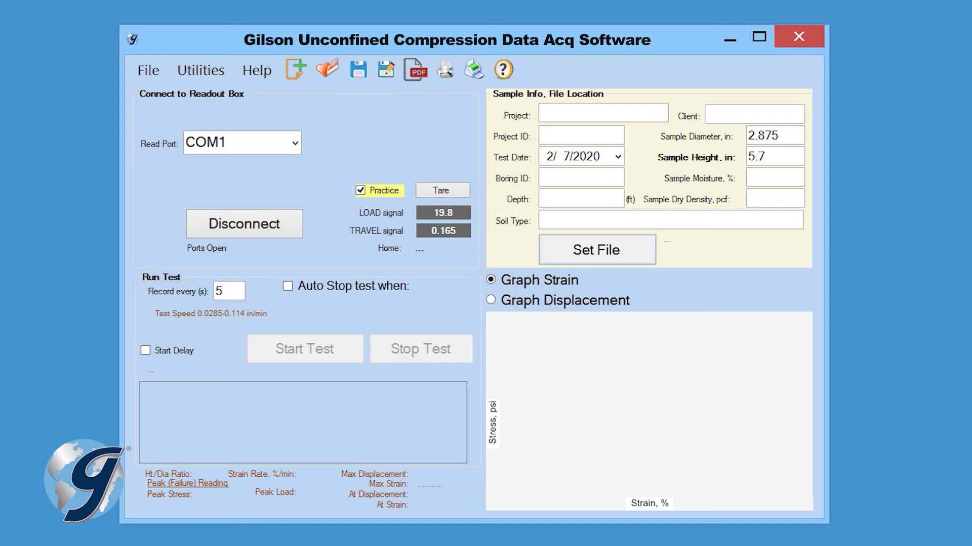
- Enter project 'Unconfined' and soil type SLC, then set the test file to 1508 UC 7298
{"action": "left_click", "coordinate": [569, 113]}
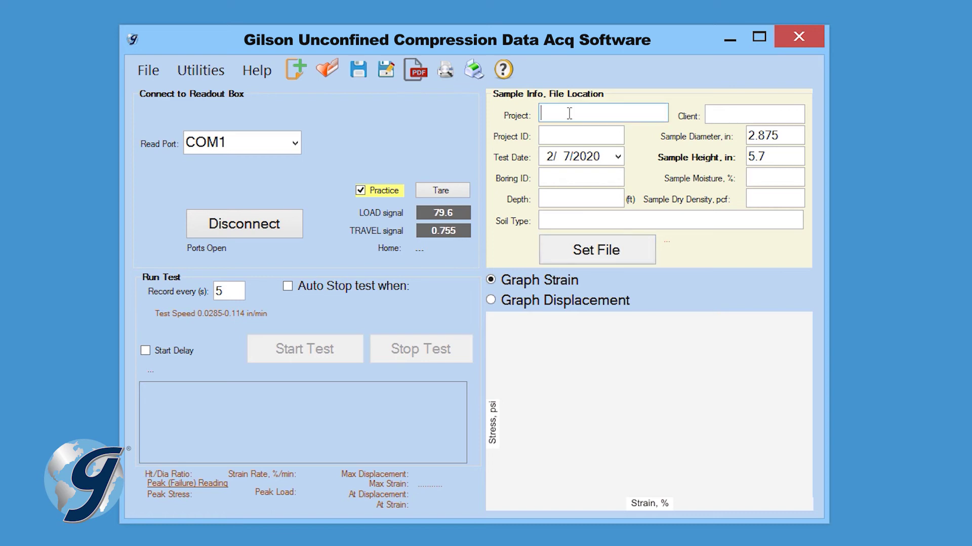
{"action": "type", "text": "Unconfined"}
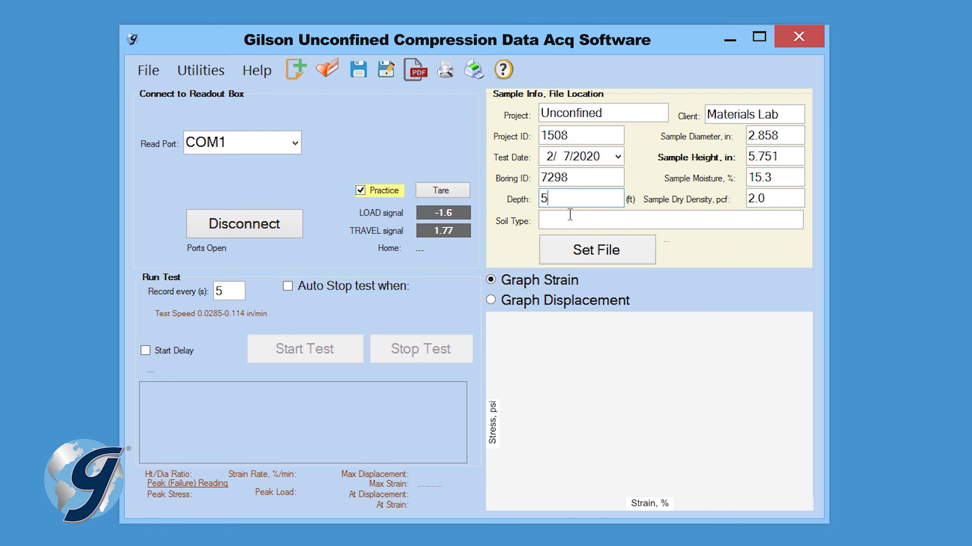
{"action": "left_click", "coordinate": [569, 220]}
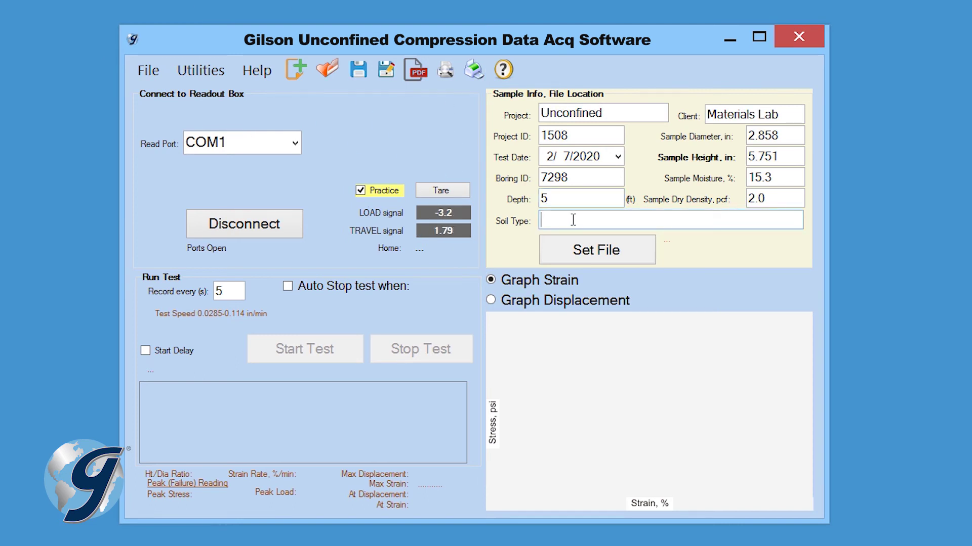
{"action": "type", "text": "SLC"}
{"action": "left_click", "coordinate": [608, 252]}
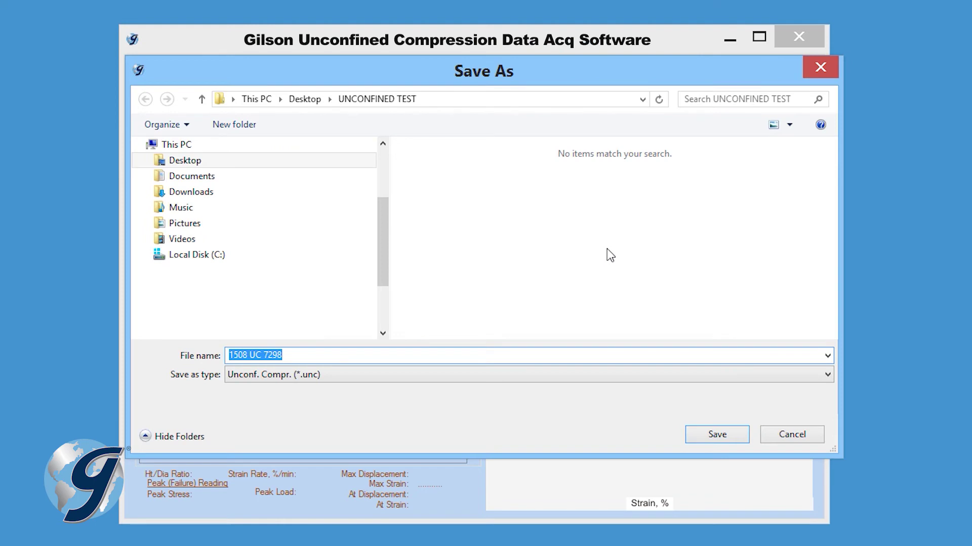
{"action": "left_click", "coordinate": [703, 438]}
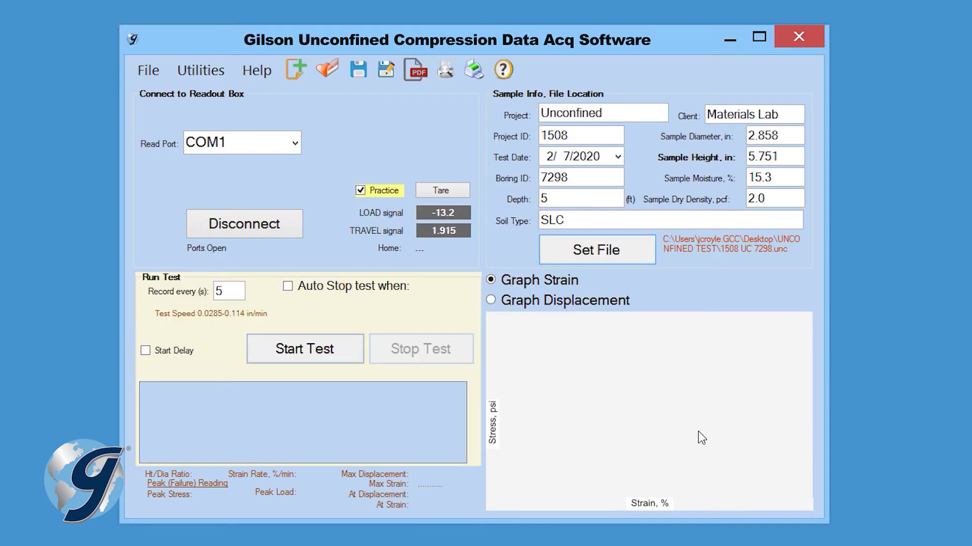
{"action": "key", "text": "Tab"}
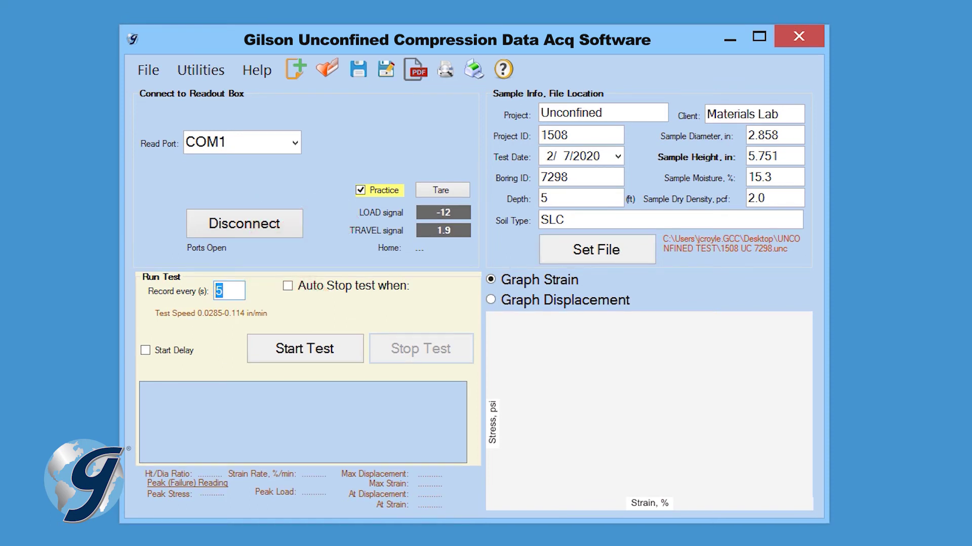
{"action": "left_click", "coordinate": [223, 291]}
{"action": "left_click", "coordinate": [288, 287]}
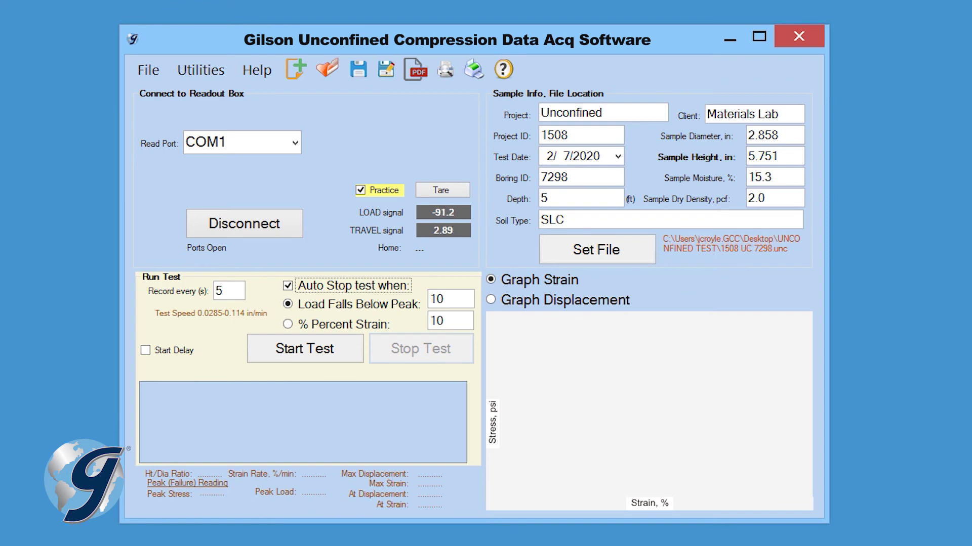
{"action": "left_click", "coordinate": [288, 286]}
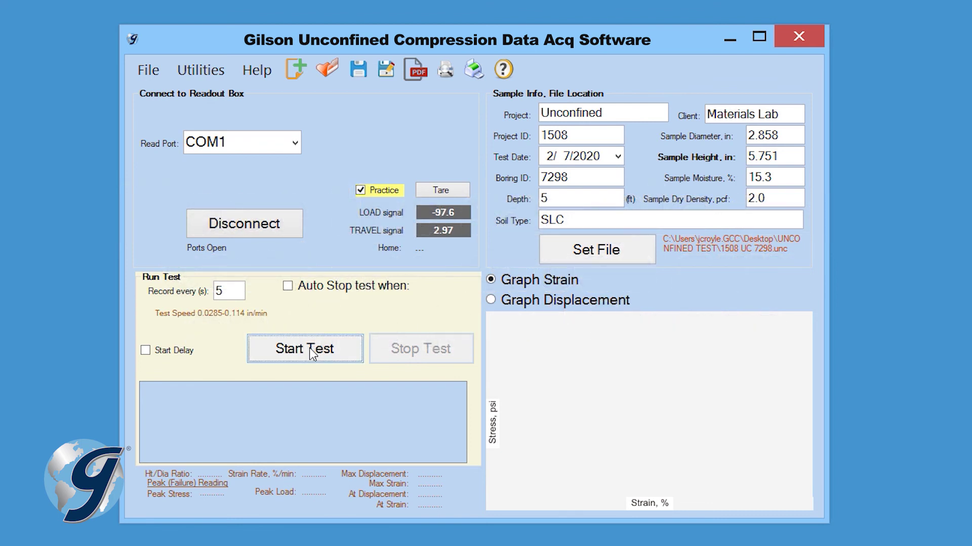
{"action": "left_click", "coordinate": [309, 351]}
- Run the practice test online, stop it to save the readings, and enable Failure Image
{"action": "left_click", "coordinate": [529, 414]}
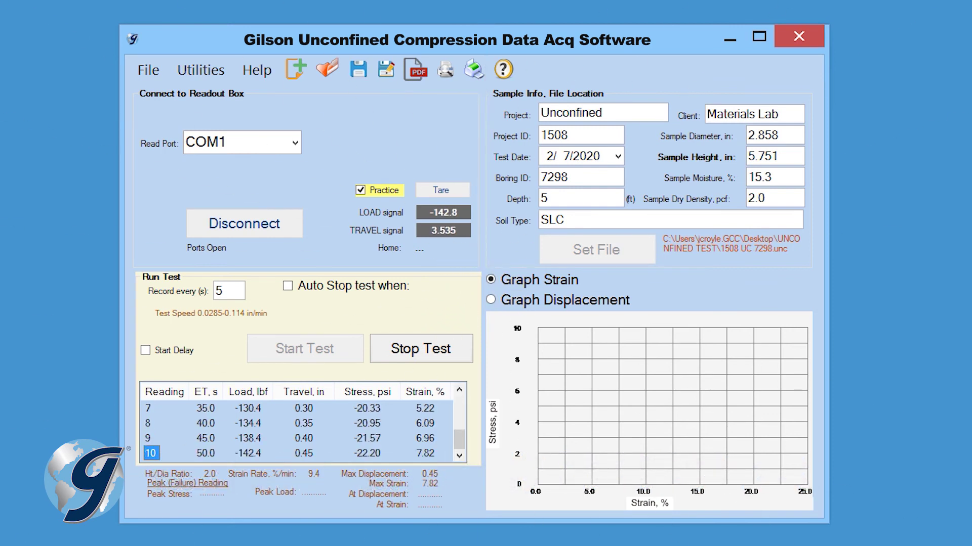
{"action": "left_click", "coordinate": [416, 352]}
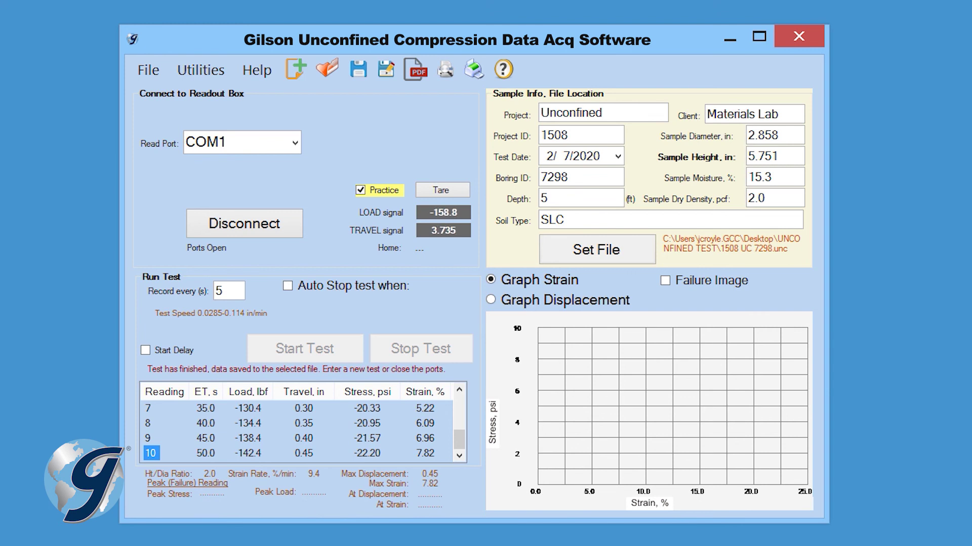
{"action": "left_click", "coordinate": [664, 281]}
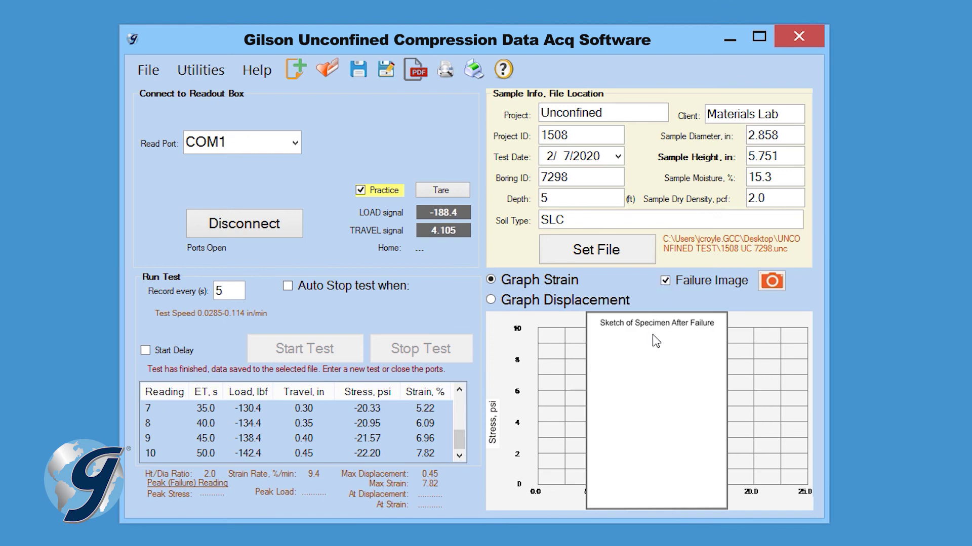
- Browse for an image of the failed specimen, then cancel without choosing a file
{"action": "left_click", "coordinate": [773, 281]}
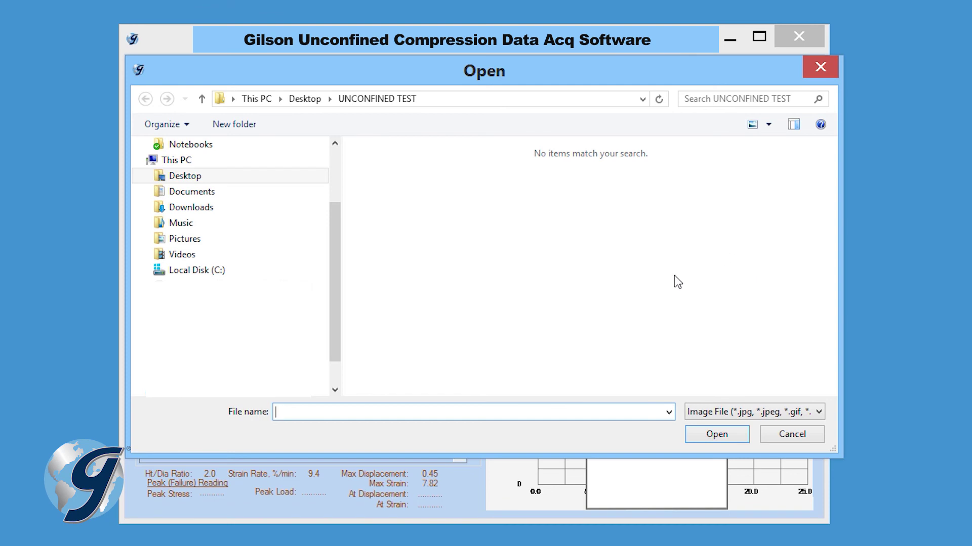
{"action": "left_click", "coordinate": [779, 434]}
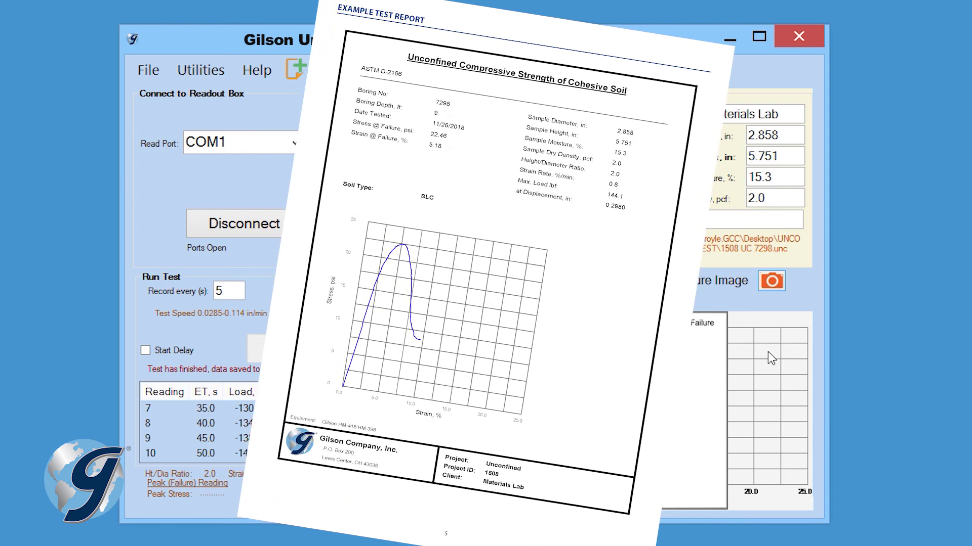